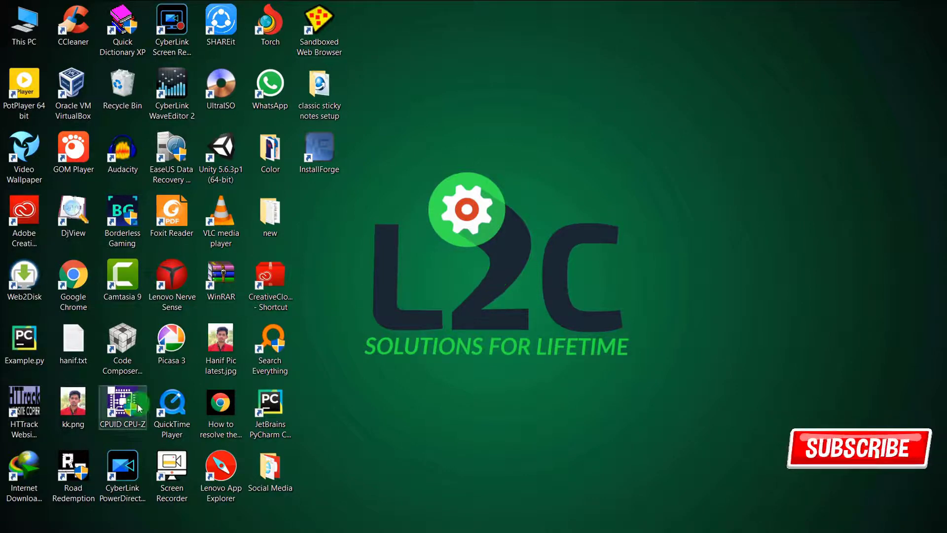
Launch Microsoft Sticky Notes from a Start menu search for 'sti'
{"action": "key", "text": "super"}
{"action": "type", "text": "sti"}
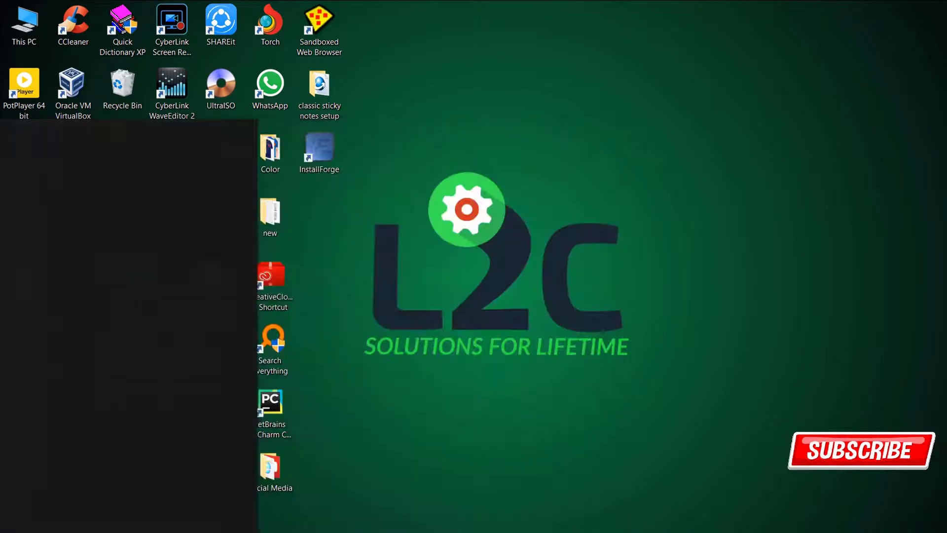
{"action": "key", "text": "Return"}
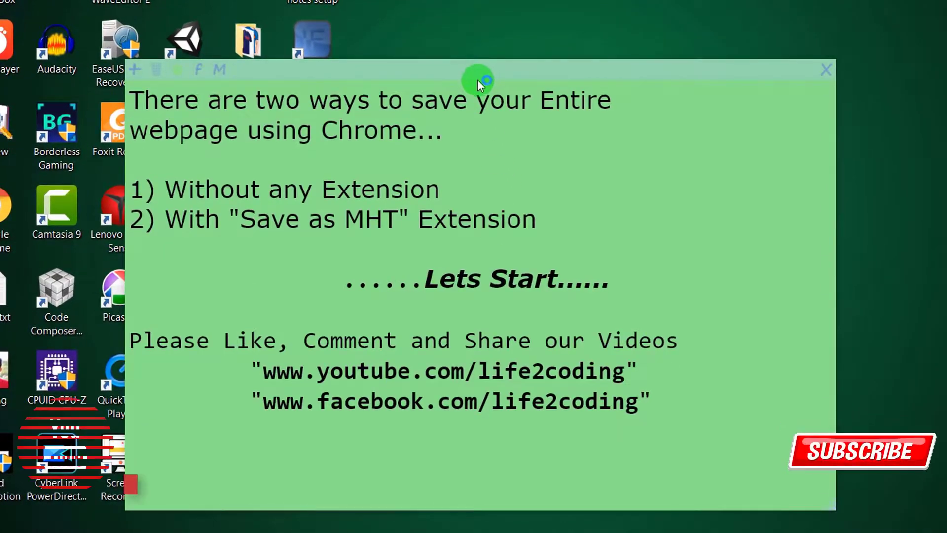
Delete all the green note's text, then undo to restore it
{"action": "left_click_drag", "start_coordinate": [676, 412], "coordinate": [58, 96]}
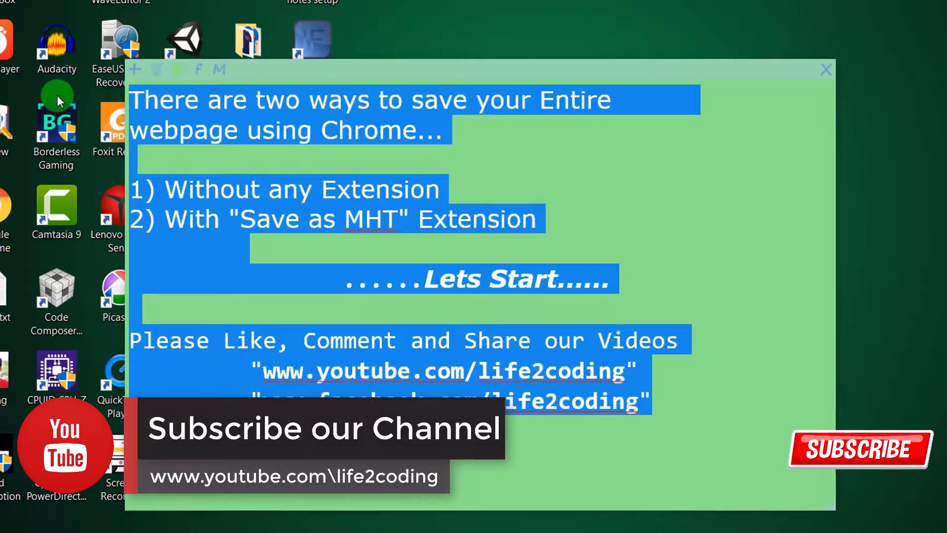
{"action": "key", "text": "Delete"}
{"action": "left_click", "coordinate": [216, 159]}
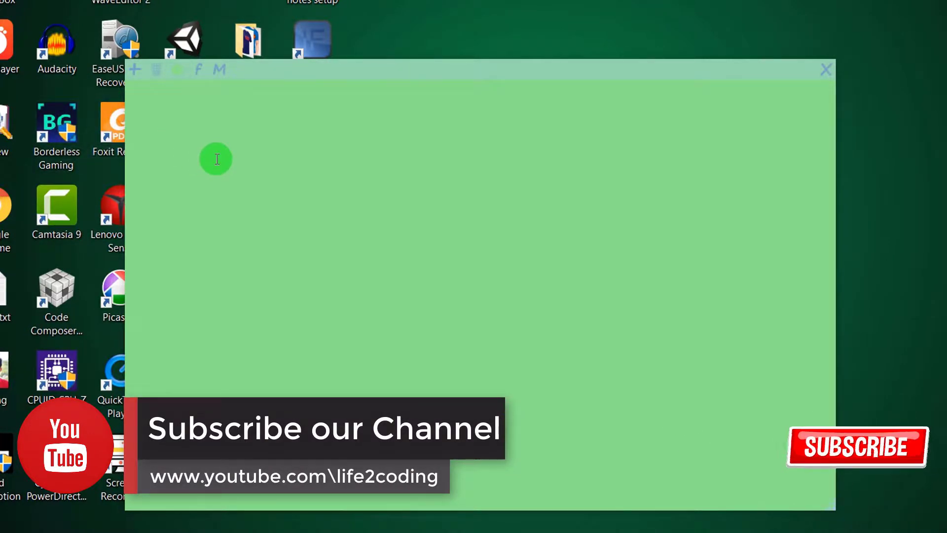
{"action": "key", "text": "ctrl+z"}
{"action": "left_click", "coordinate": [386, 265]}
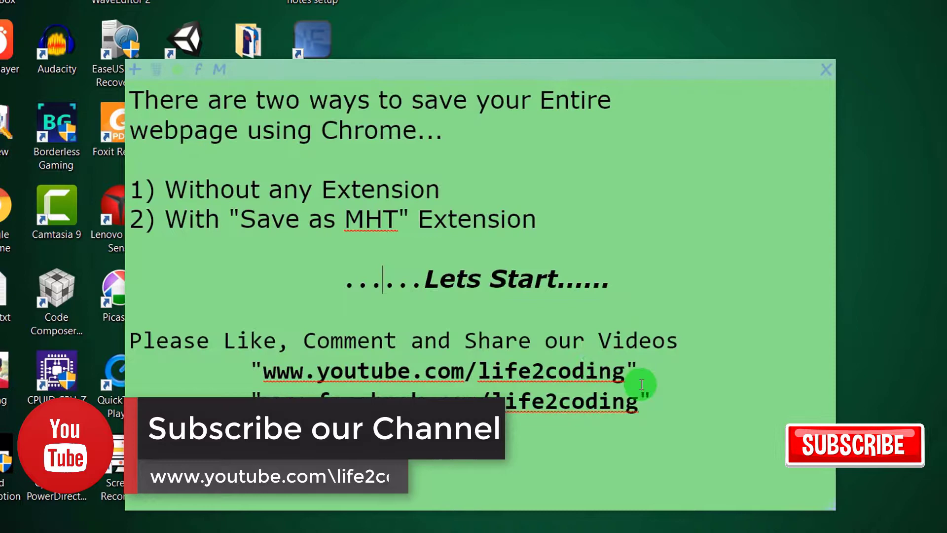
Select the note's list items through the Lets Start line
{"action": "left_click_drag", "start_coordinate": [696, 410], "coordinate": [194, 338]}
{"action": "left_click", "coordinate": [499, 219]}
{"action": "left_click_drag", "start_coordinate": [641, 277], "coordinate": [40, 203]}
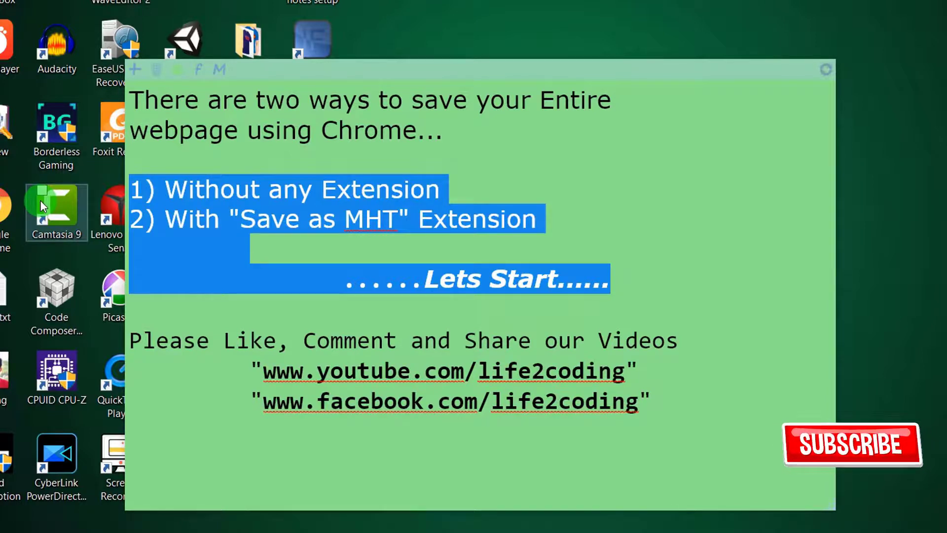
{"action": "left_click", "coordinate": [331, 79]}
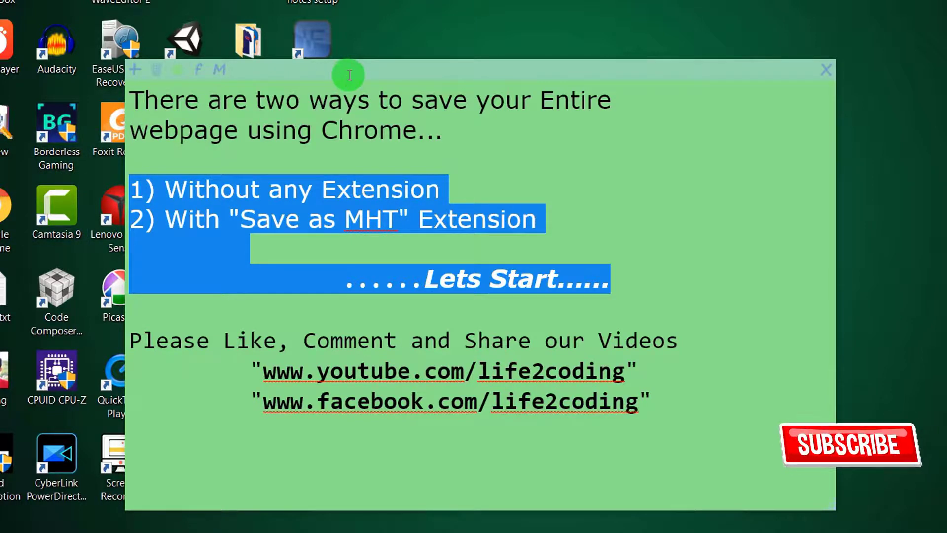
Shrink and then enlarge the two numbered list lines with Ctrl+minus and Ctrl+plus
{"action": "left_click", "coordinate": [493, 209]}
{"action": "left_click_drag", "start_coordinate": [567, 226], "coordinate": [55, 195]}
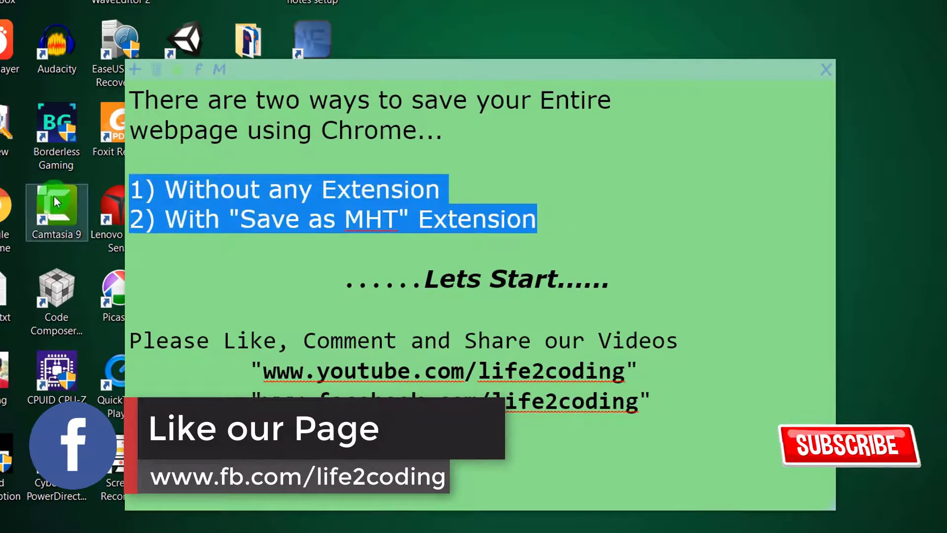
{"action": "key", "text": "ctrl+minus"}
{"action": "key", "text": "ctrl+minus"}
{"action": "key", "text": "ctrl+minus"}
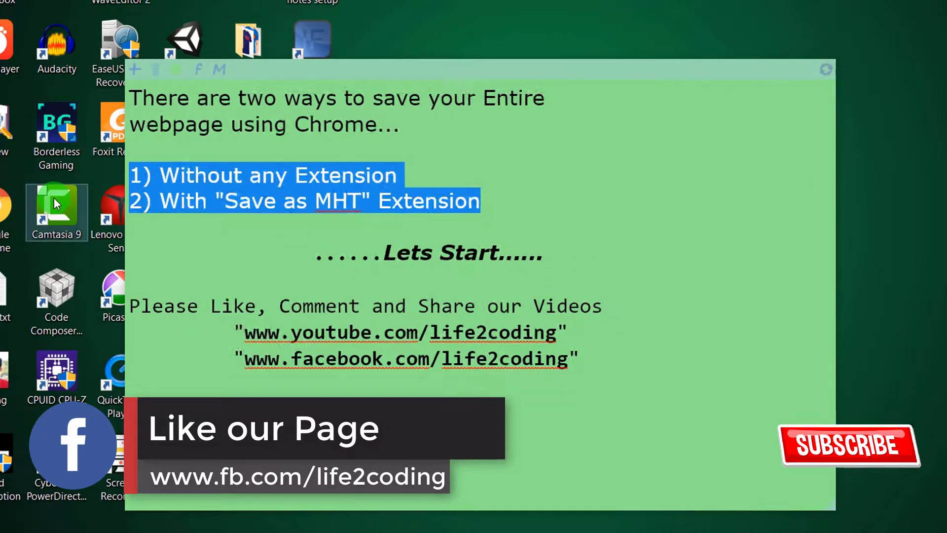
{"action": "key", "text": "ctrl+minus"}
{"action": "key", "text": "ctrl+plus"}
{"action": "key", "text": "ctrl+plus"}
{"action": "key", "text": "ctrl+plus"}
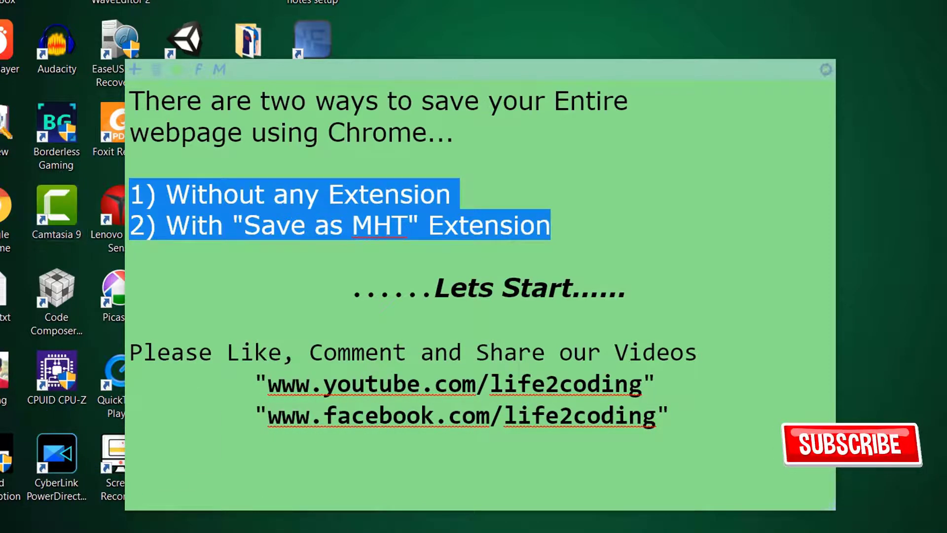
Select all the note text and resize it with Ctrl+Shift+< and Ctrl+Shift+>
{"action": "left_click", "coordinate": [230, 223]}
{"action": "mouse_move", "coordinate": [567, 224]}
{"action": "left_mouse_down"}
{"action": "mouse_move", "coordinate": [189, 213]}
{"action": "mouse_move", "coordinate": [126, 194]}
{"action": "left_mouse_up"}
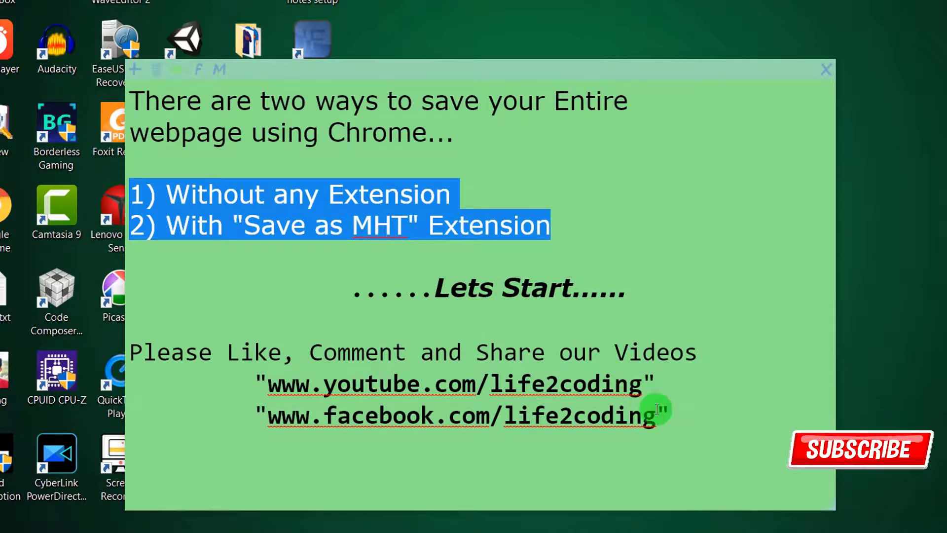
{"action": "left_click_drag", "start_coordinate": [673, 417], "coordinate": [138, 84]}
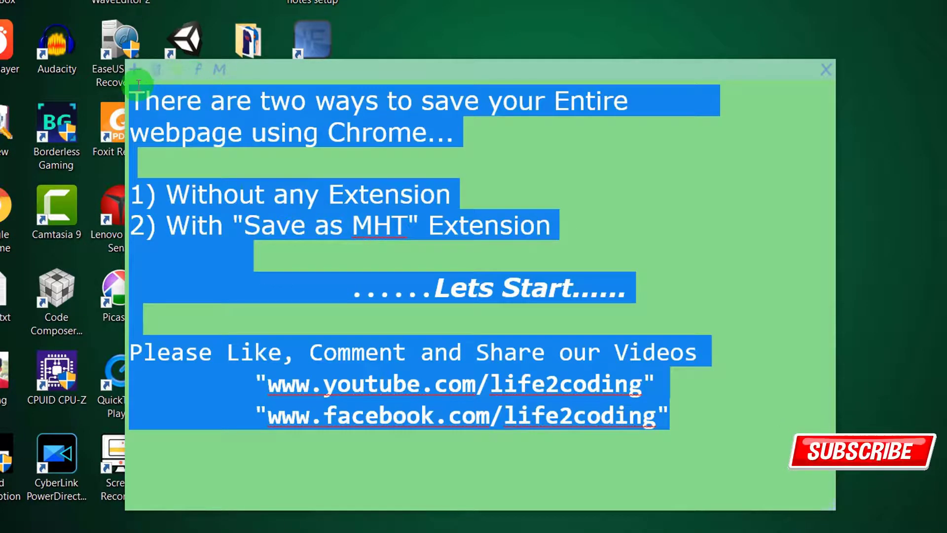
{"action": "key", "text": "ctrl+shift+comma"}
{"action": "key", "text": "ctrl+shift+comma"}
{"action": "key", "text": "ctrl+shift+comma"}
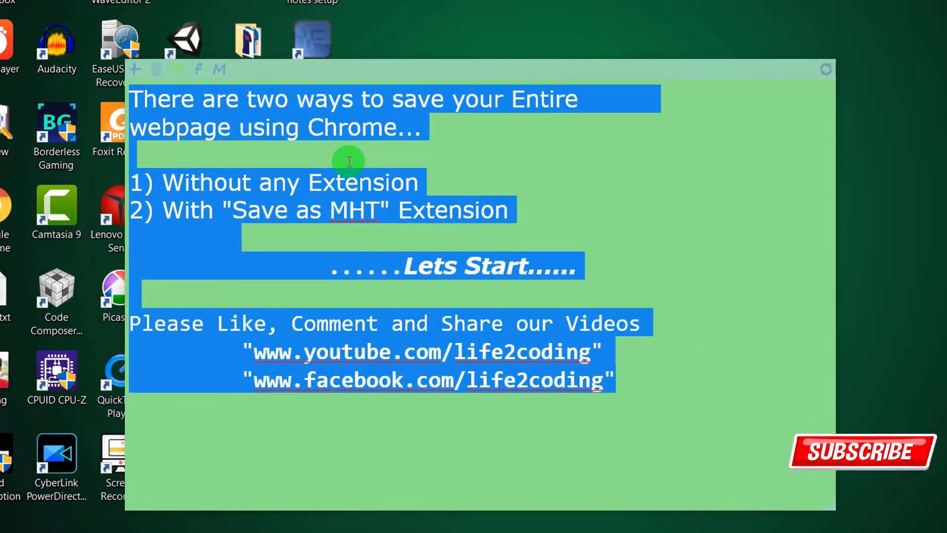
{"action": "key", "text": "ctrl+shift+period"}
{"action": "key", "text": "ctrl+shift+period"}
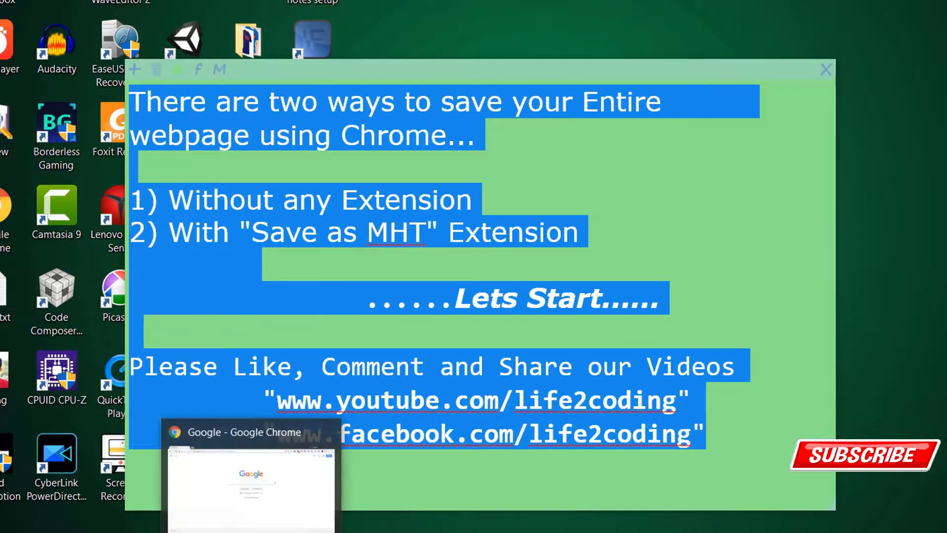
Search life2coding.com in Chrome and open the Bring Back Sticky Notes Classic article
{"action": "left_click", "coordinate": [244, 431]}
{"action": "type", "text": "l"}
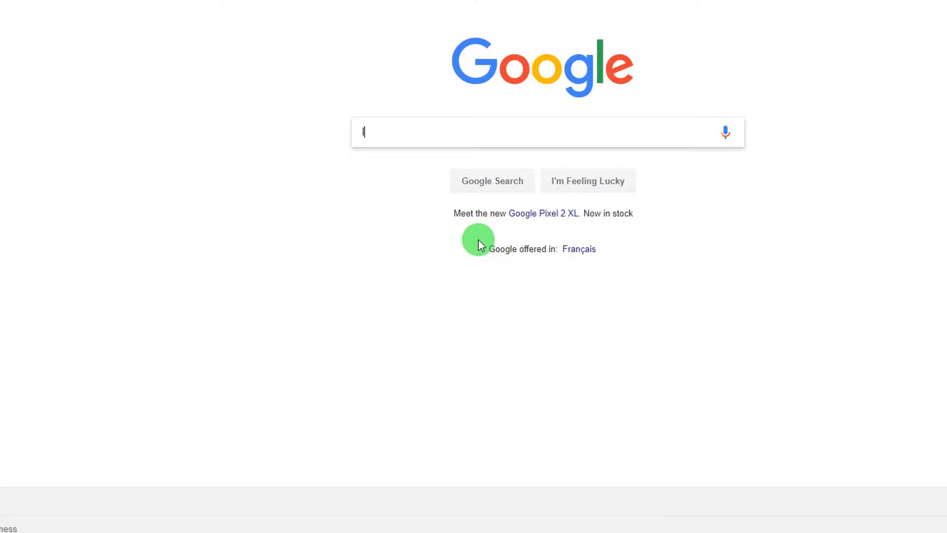
{"action": "type", "text": "ife2codin"}
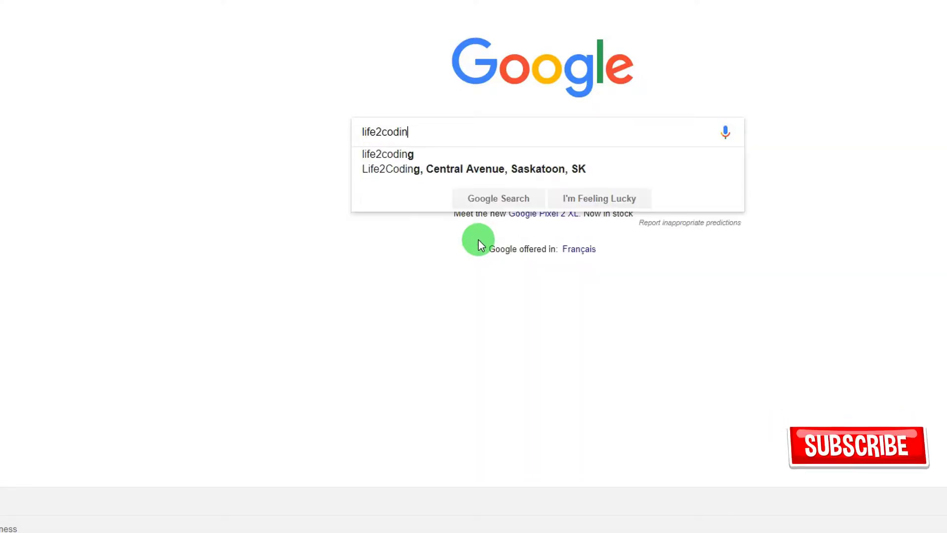
{"action": "type", "text": "g.com"}
{"action": "key", "text": "Return"}
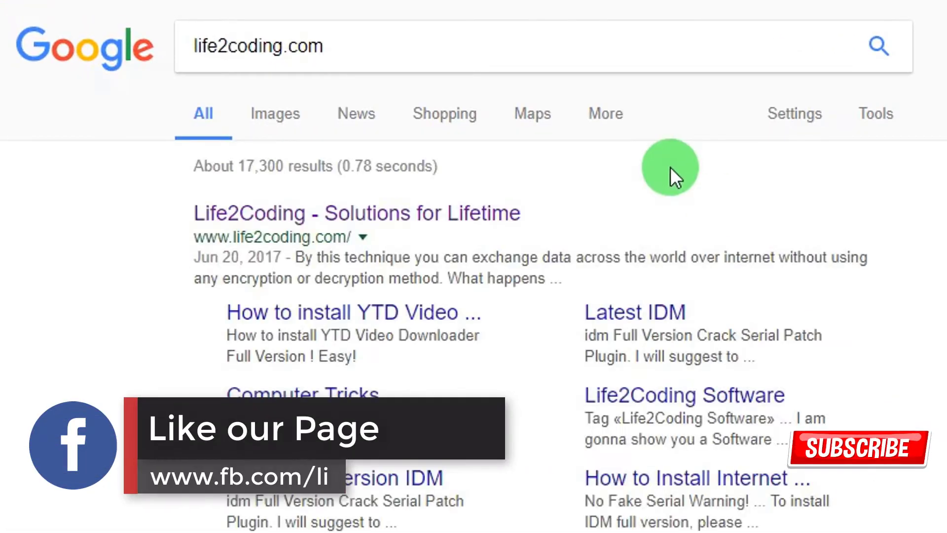
{"action": "left_click", "coordinate": [423, 220]}
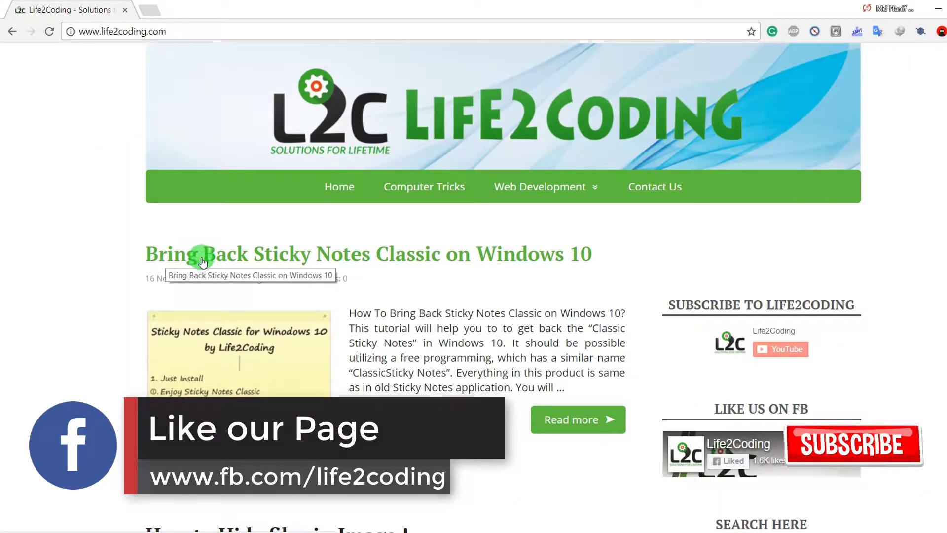
{"action": "left_click", "coordinate": [347, 257]}
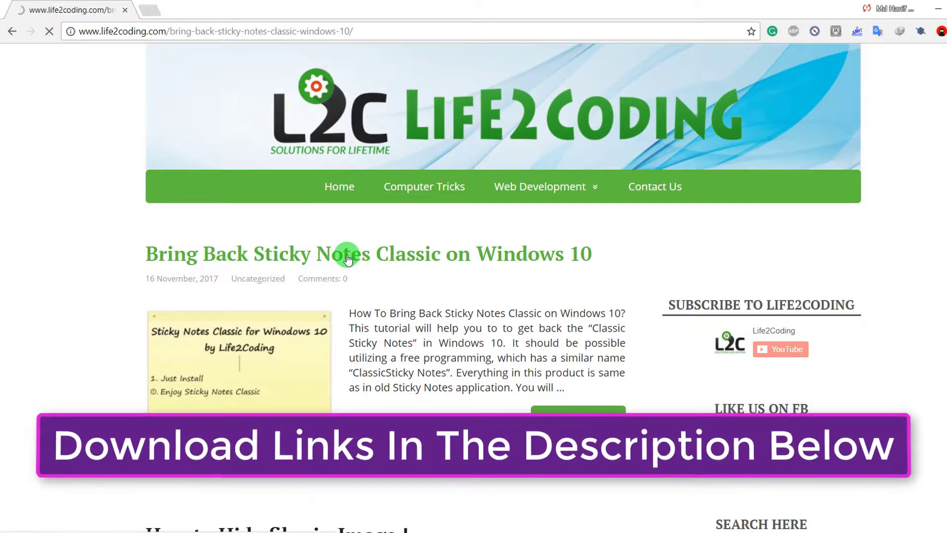
Download Sticky Notes Classic Life2Coding.rar with IDM and open its download folder
{"action": "scroll", "coordinate": [332, 271], "scroll_direction": "down", "scroll_amount": 3}
{"action": "scroll", "coordinate": [331, 274], "scroll_direction": "down", "scroll_amount": 3}
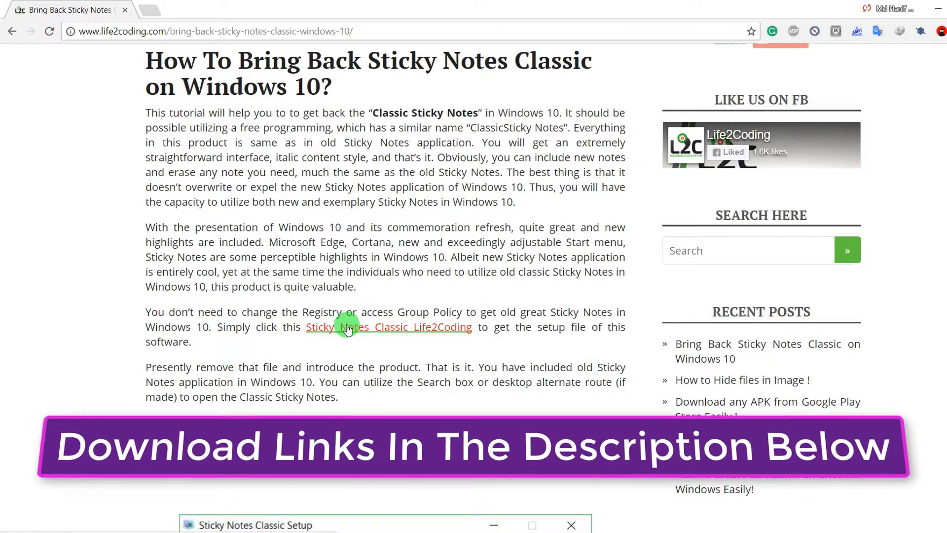
{"action": "scroll", "coordinate": [345, 328], "scroll_direction": "down", "scroll_amount": 10}
{"action": "scroll", "coordinate": [342, 322], "scroll_direction": "down", "scroll_amount": 10}
{"action": "scroll", "coordinate": [343, 321], "scroll_direction": "down", "scroll_amount": 8}
{"action": "scroll", "coordinate": [342, 321], "scroll_direction": "down", "scroll_amount": 9}
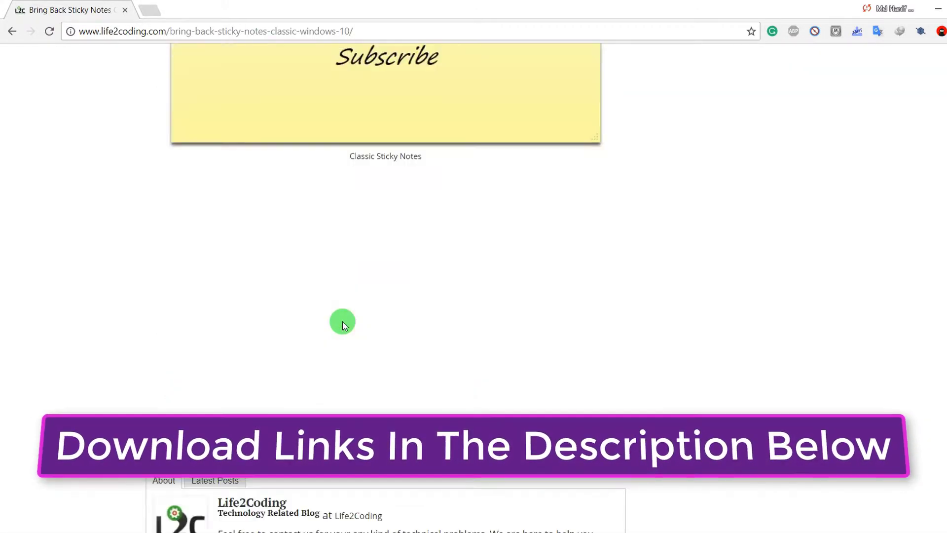
{"action": "scroll", "coordinate": [342, 321], "scroll_direction": "up", "scroll_amount": 9}
{"action": "scroll", "coordinate": [342, 321], "scroll_direction": "up", "scroll_amount": 7}
{"action": "scroll", "coordinate": [342, 321], "scroll_direction": "up", "scroll_amount": 6}
{"action": "scroll", "coordinate": [342, 321], "scroll_direction": "up", "scroll_amount": 5}
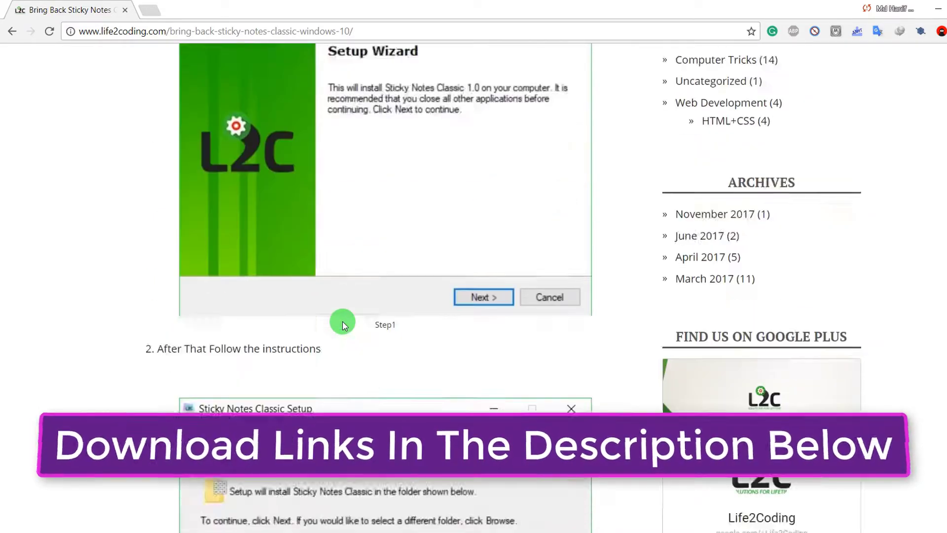
{"action": "scroll", "coordinate": [342, 321], "scroll_direction": "up", "scroll_amount": 5}
{"action": "scroll", "coordinate": [343, 321], "scroll_direction": "up", "scroll_amount": 5}
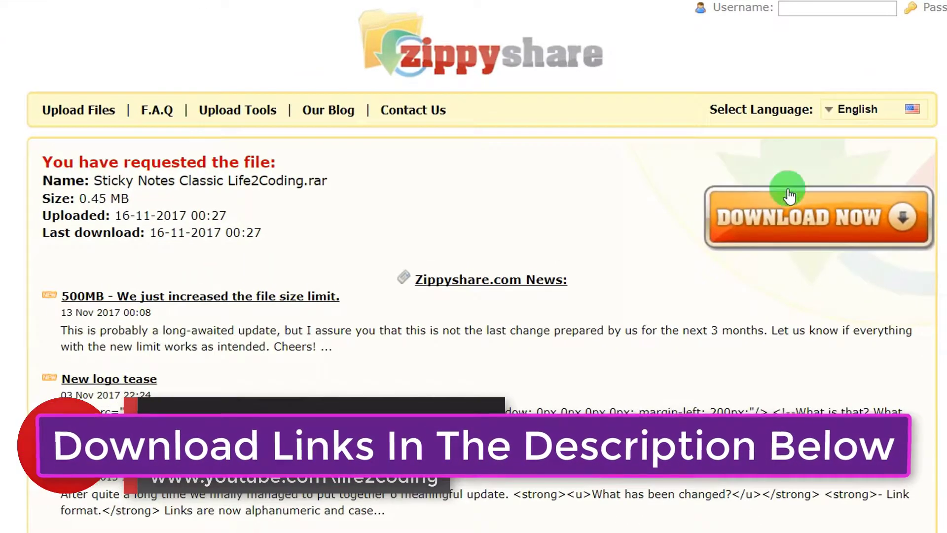
{"action": "left_click", "coordinate": [786, 207]}
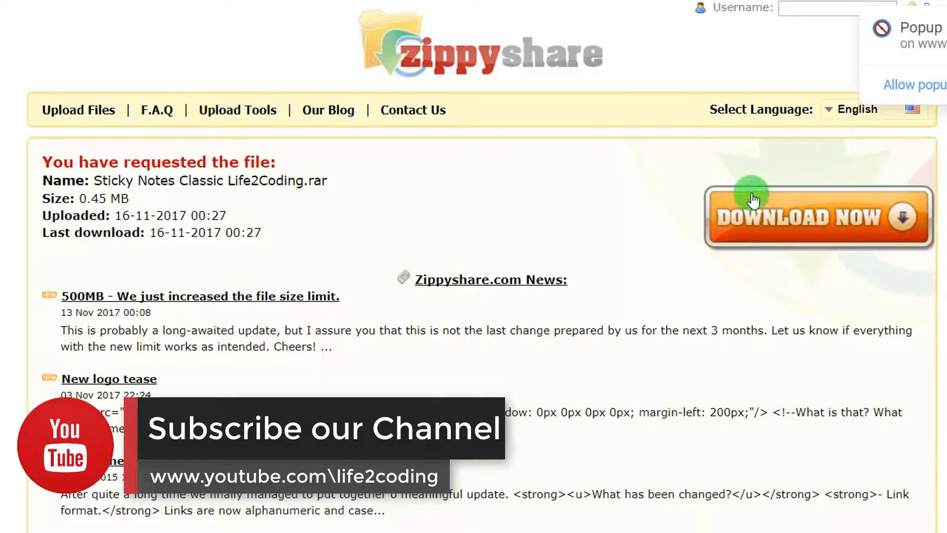
{"action": "right_click", "coordinate": [795, 216]}
{"action": "left_click", "coordinate": [850, 354]}
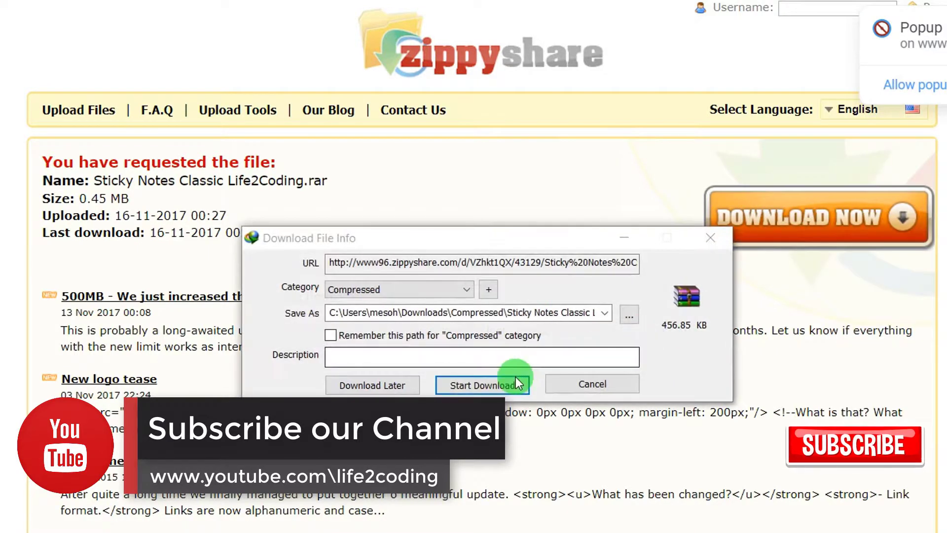
{"action": "left_click", "coordinate": [501, 381]}
{"action": "left_click", "coordinate": [534, 382]}
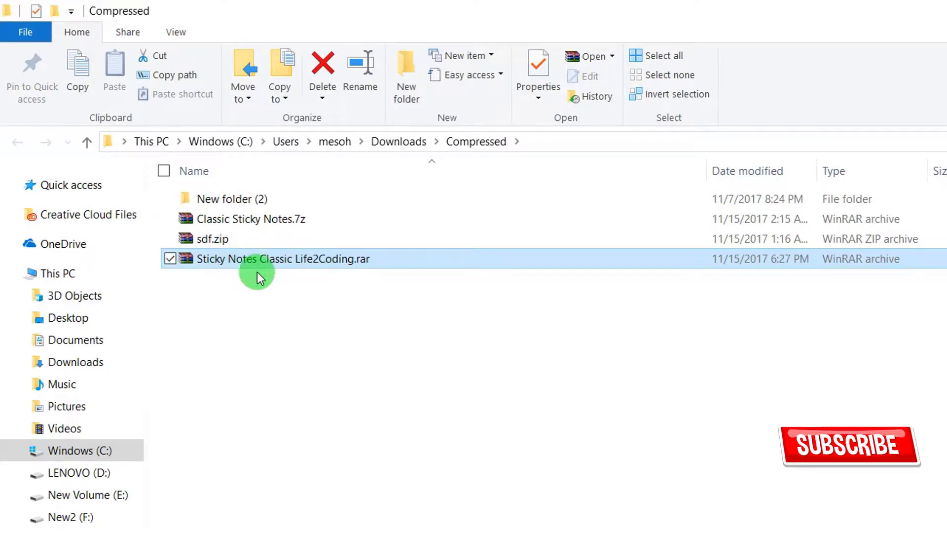
Extract the rar to 'Sticky Notes Classic Life2Coding' and run Sticky Notes Classic.exe from the nested folders
{"action": "right_click", "coordinate": [293, 256]}
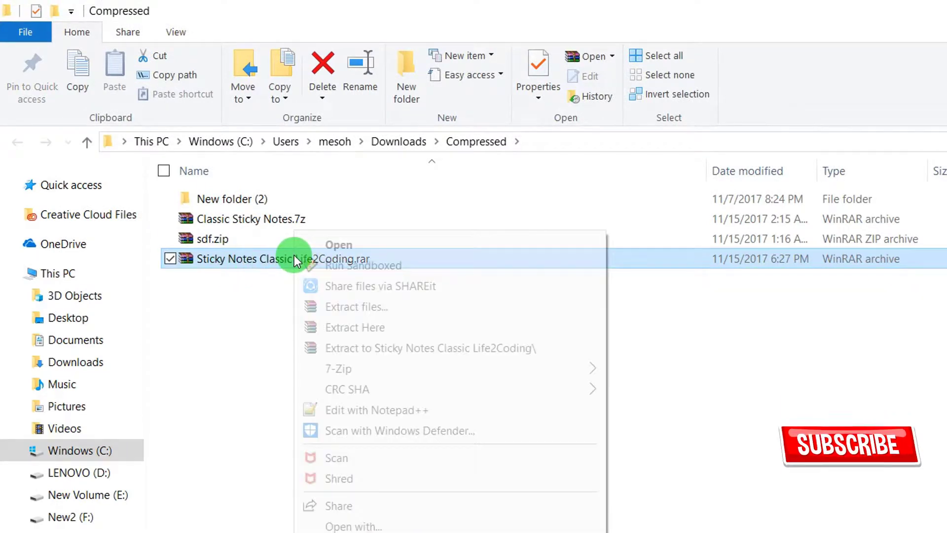
{"action": "left_click", "coordinate": [434, 345]}
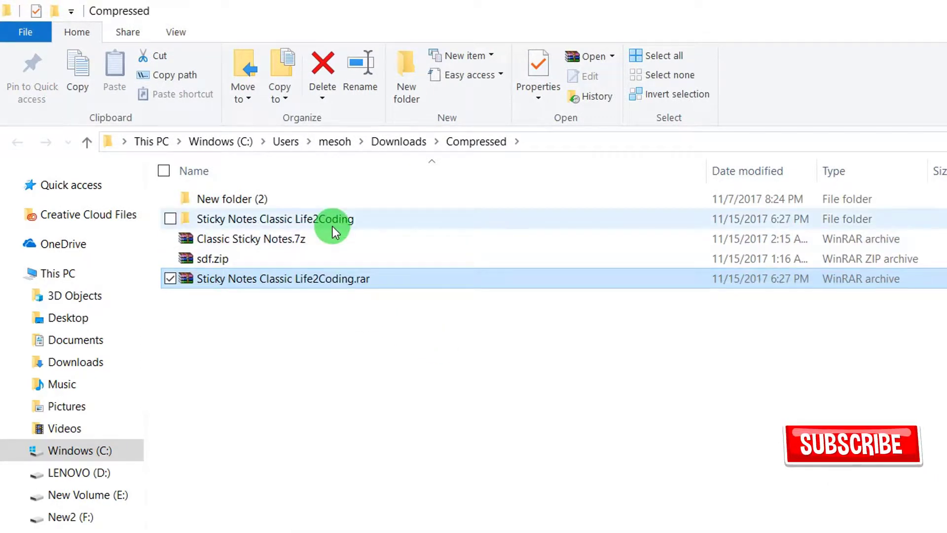
{"action": "double_click", "coordinate": [332, 227]}
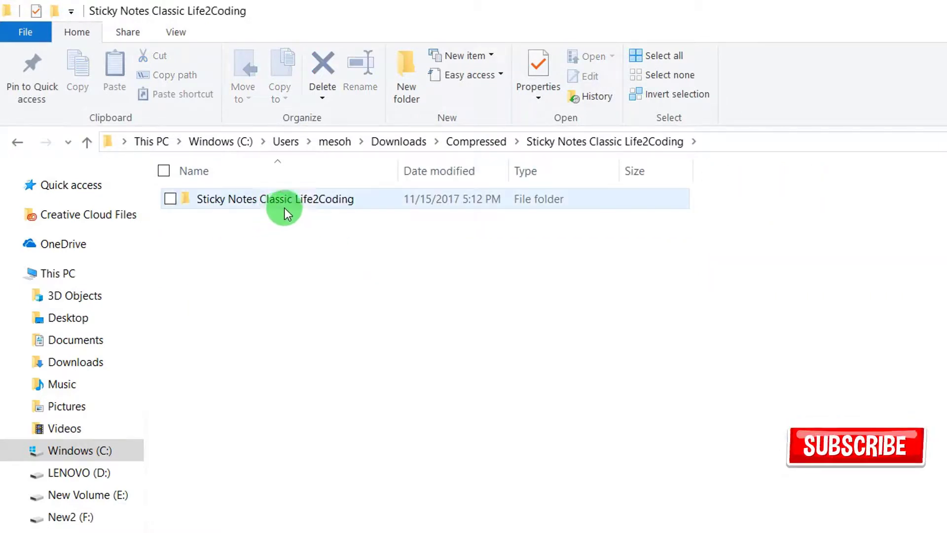
{"action": "double_click", "coordinate": [294, 201]}
{"action": "double_click", "coordinate": [307, 201]}
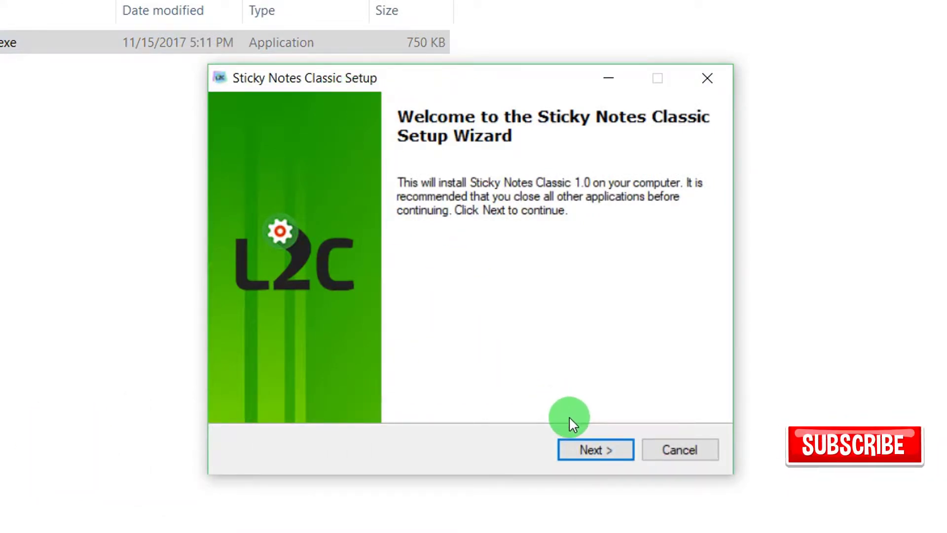
Run the setup wizard with the default folder and both desktop and start menu shortcuts
{"action": "left_click", "coordinate": [605, 450]}
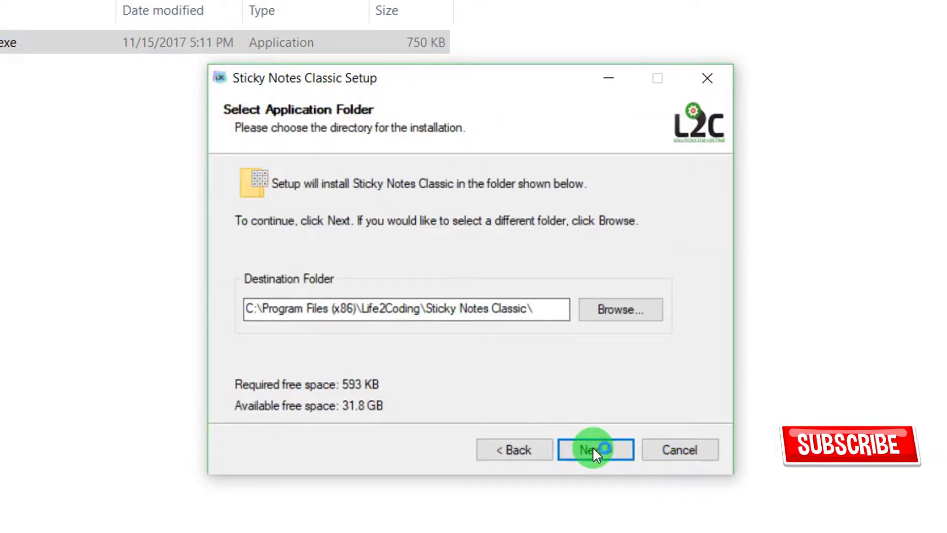
{"action": "left_click", "coordinate": [593, 448]}
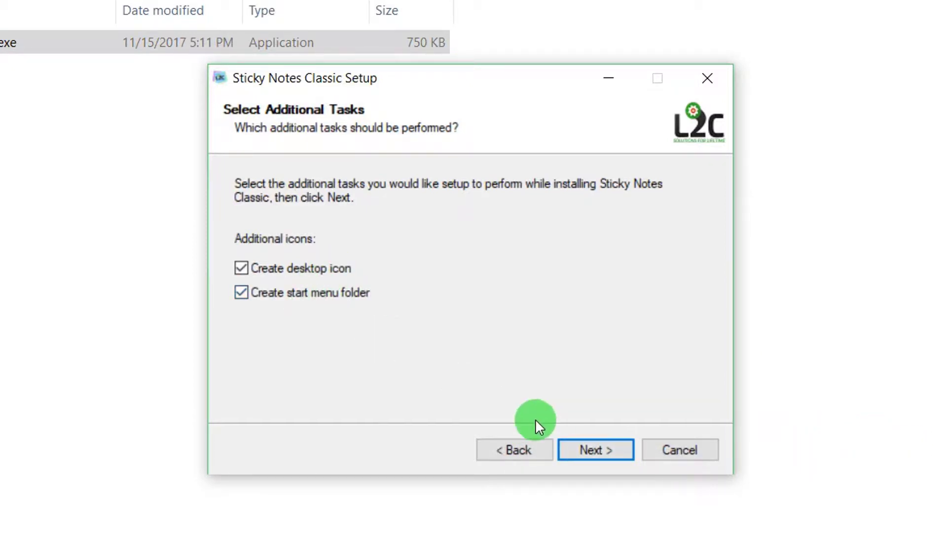
{"action": "left_click", "coordinate": [605, 450]}
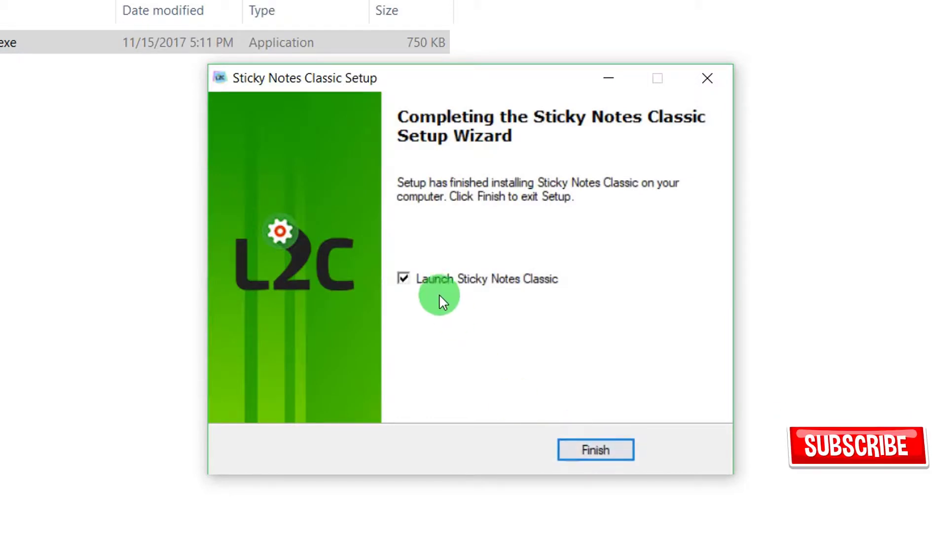
Launch Sticky Notes Classic, move and enlarge the note, and type the three Life2Coding lines
{"action": "left_click", "coordinate": [593, 452]}
{"action": "mouse_move", "coordinate": [814, 81]}
{"action": "left_mouse_down"}
{"action": "mouse_move", "coordinate": [196, 266]}
{"action": "mouse_move", "coordinate": [100, 277]}
{"action": "left_mouse_up"}
{"action": "left_click_drag", "start_coordinate": [178, 400], "coordinate": [682, 463]}
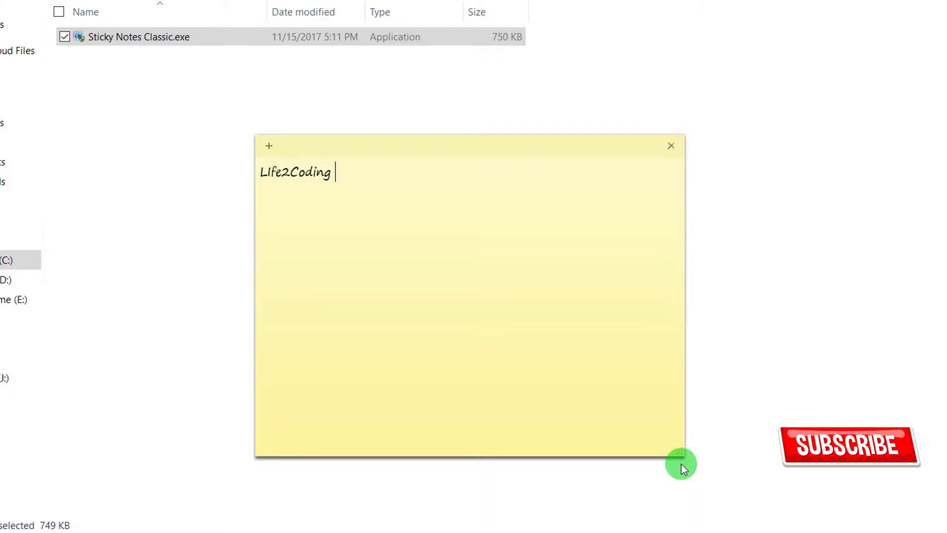
{"action": "type", "text": "is a g"}
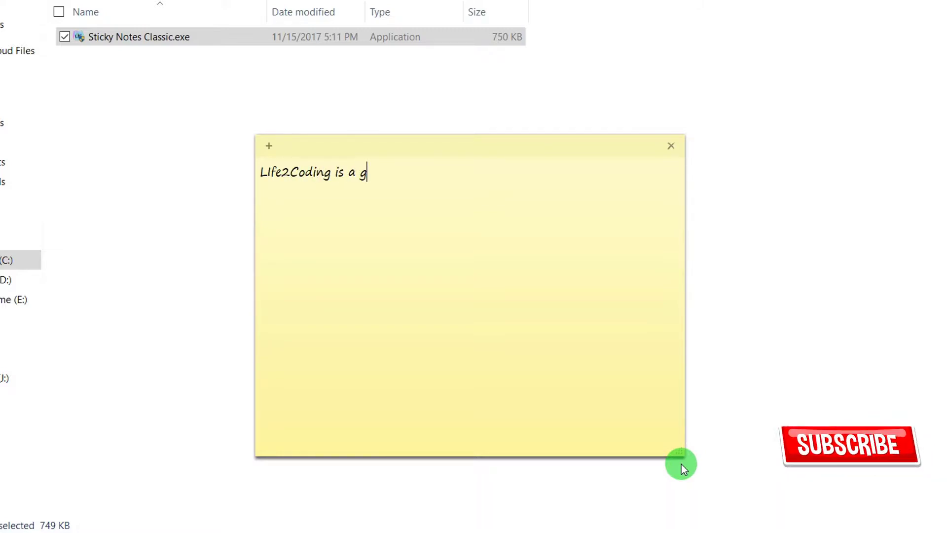
{"action": "type", "text": "reat  web"}
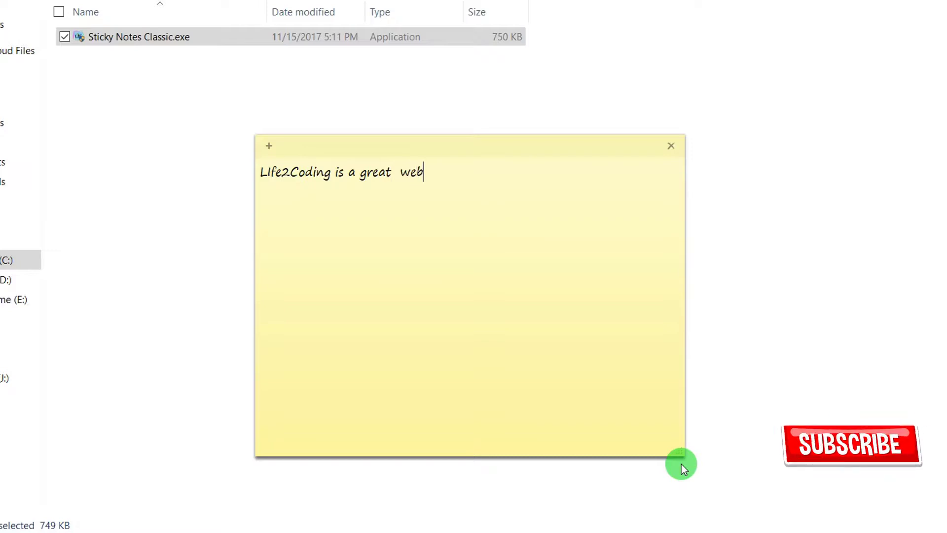
{"action": "type", "text": "site"}
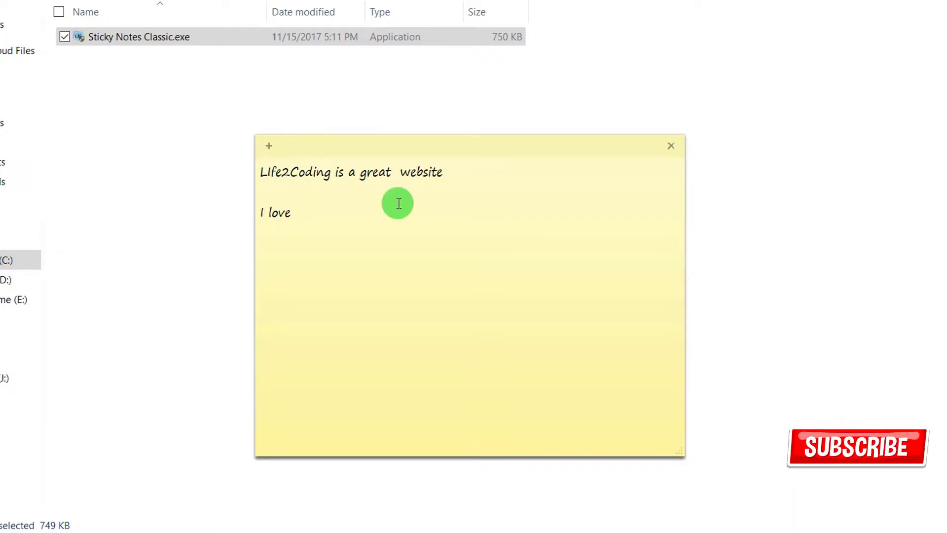
{"action": "type", "text": "  I love life2coding  plea"}
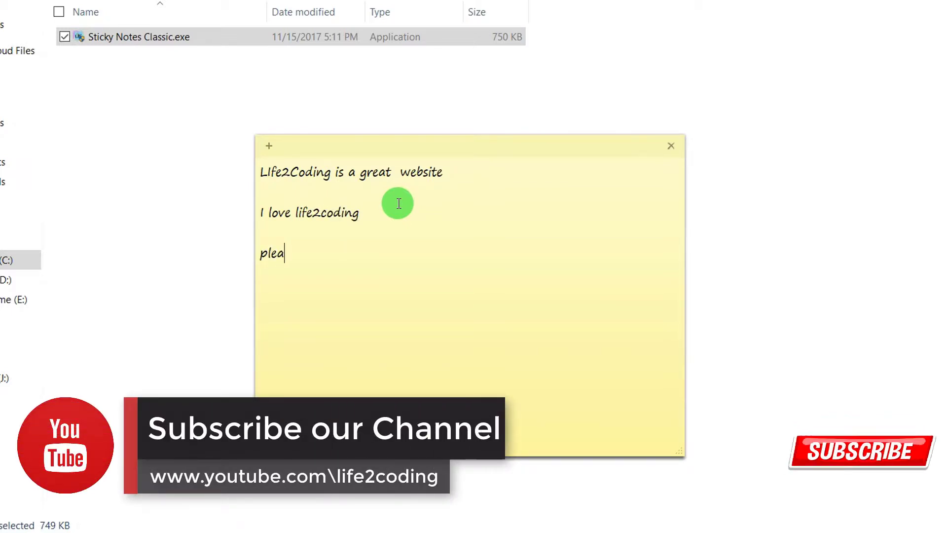
{"action": "type", "text": "se subscr"}
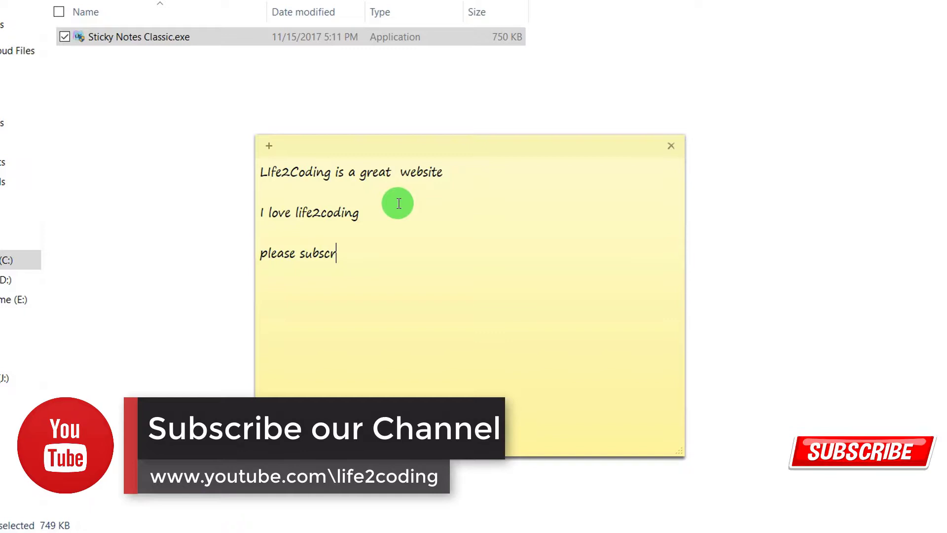
{"action": "type", "text": "ibe our channel"}
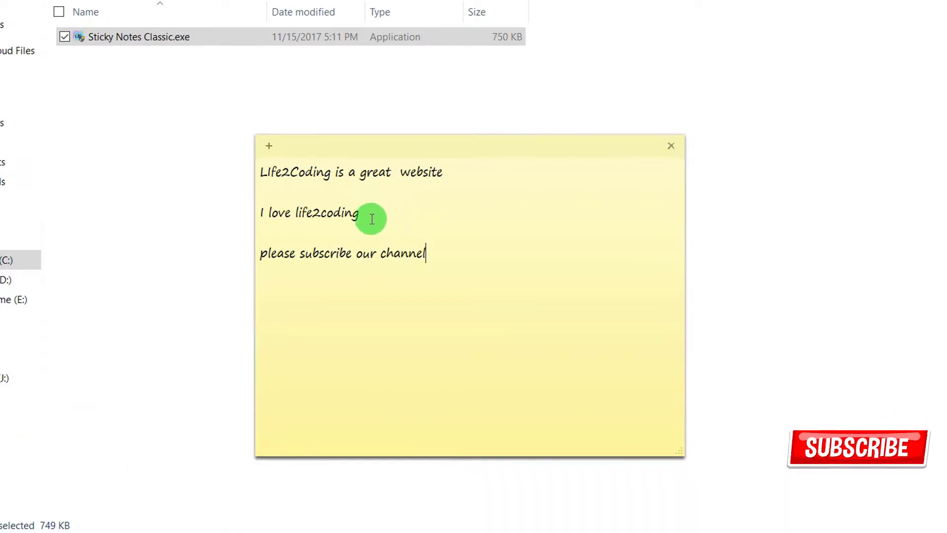
Enlarge the font of the line 'LIfe2Coding is a great website'
{"action": "left_click_drag", "start_coordinate": [454, 172], "coordinate": [159, 176]}
{"action": "key", "text": "ctrl+shift+period"}
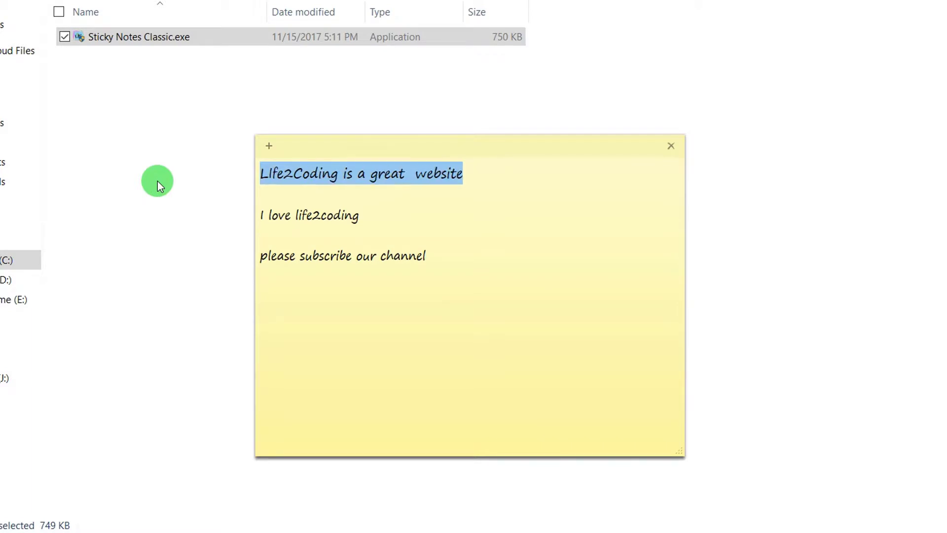
{"action": "key", "text": "ctrl+shift+period"}
{"action": "key", "text": "ctrl+shift+period"}
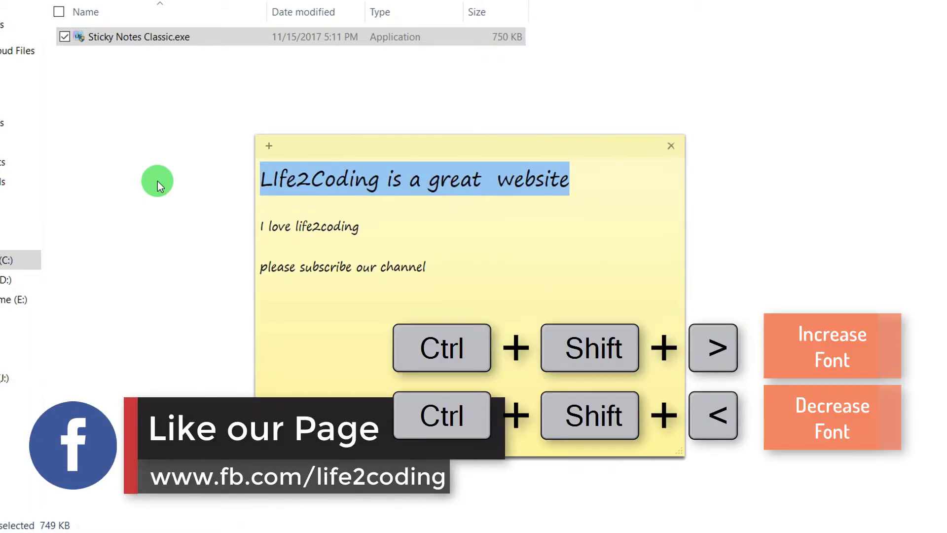
{"action": "key", "text": "ctrl+shift+comma"}
{"action": "key", "text": "ctrl+shift+comma"}
{"action": "key", "text": "ctrl+shift+period"}
{"action": "key", "text": "ctrl+shift+period"}
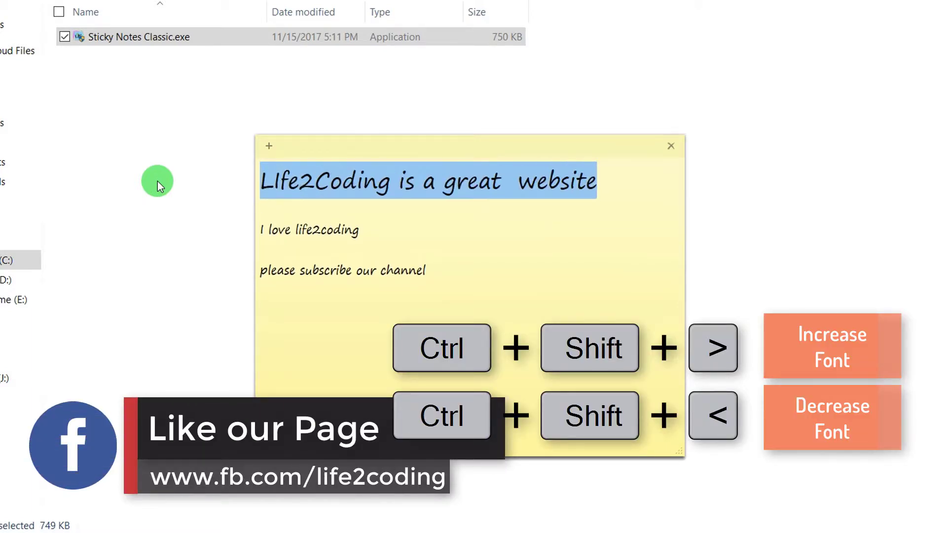
{"action": "key", "text": "ctrl+shift+period"}
Centre the last two lines and make 'please subscribe our channel' larger, bold and italic
{"action": "left_click_drag", "start_coordinate": [386, 239], "coordinate": [234, 230]}
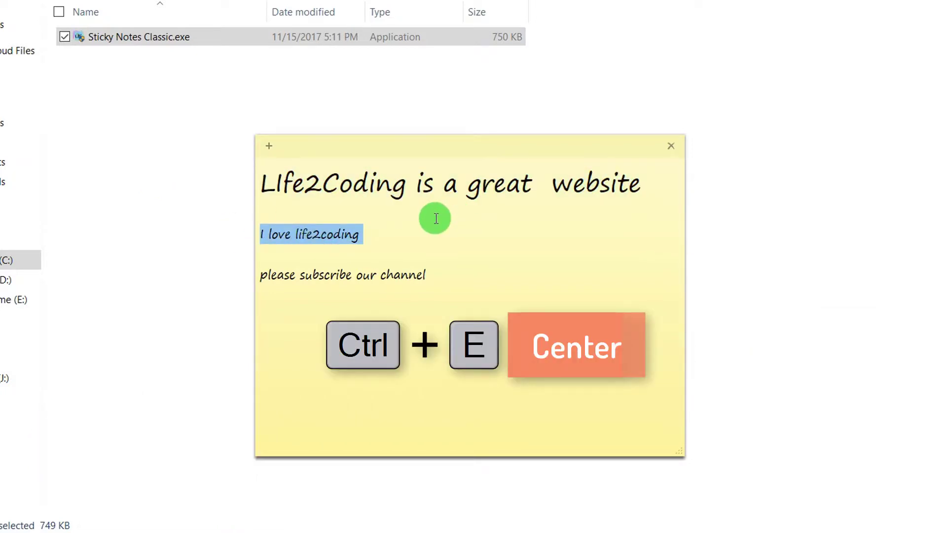
{"action": "key", "text": "ctrl+e"}
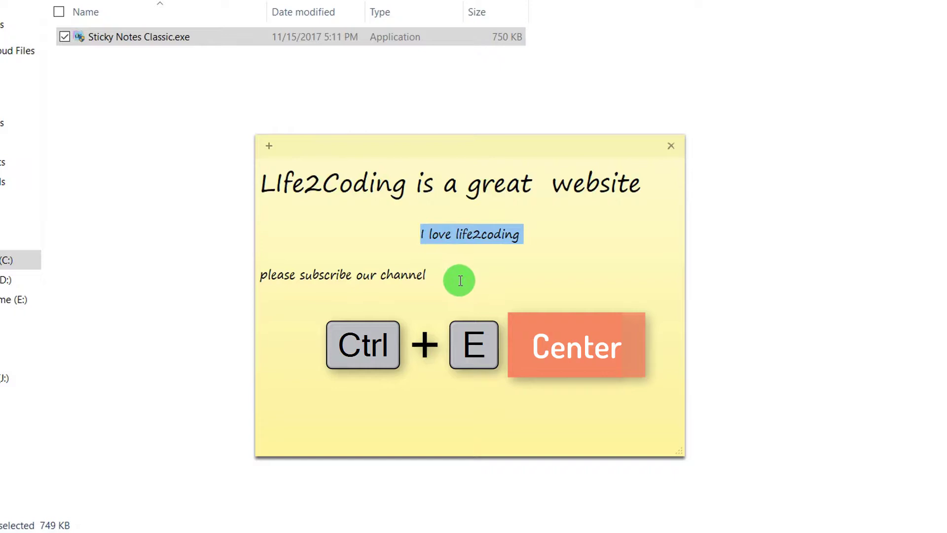
{"action": "left_click_drag", "start_coordinate": [459, 277], "coordinate": [249, 281]}
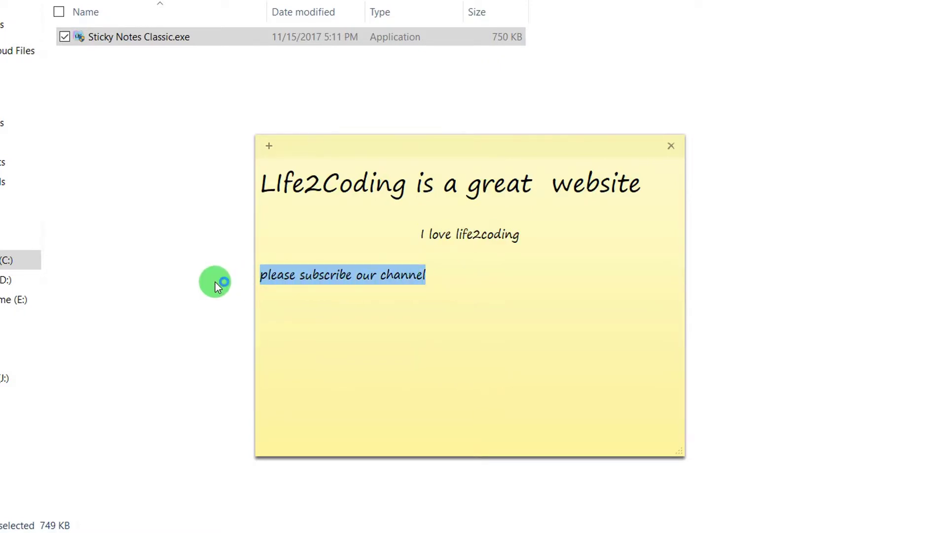
{"action": "key", "text": "ctrl+e"}
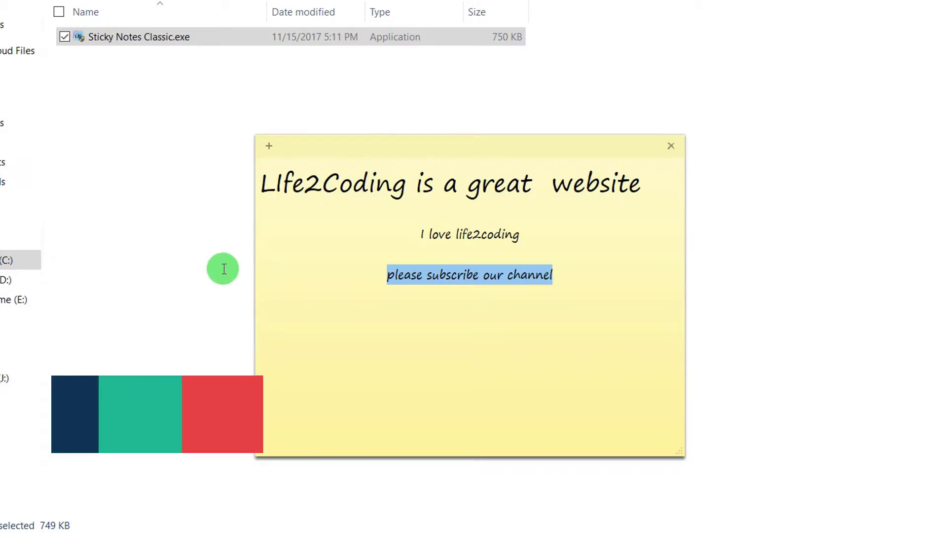
{"action": "key", "text": "ctrl+shift+period"}
{"action": "key", "text": "ctrl+shift+period"}
{"action": "key", "text": "ctrl+shift+period"}
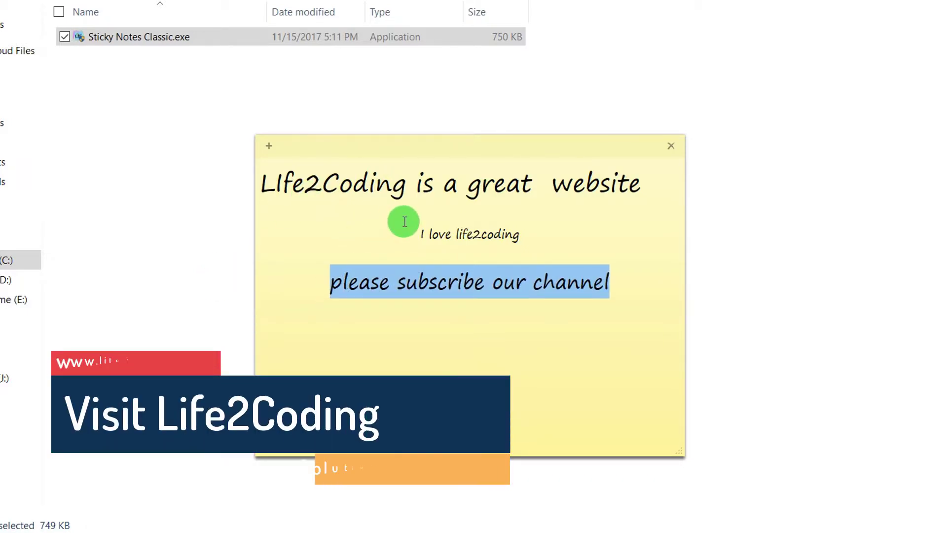
{"action": "key", "text": "ctrl+shift+comma"}
{"action": "key", "text": "ctrl+b"}
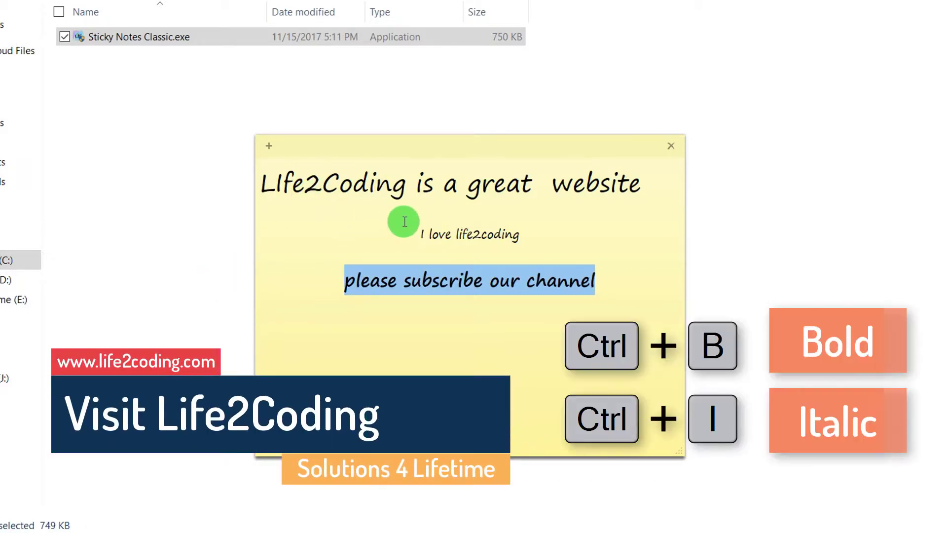
{"action": "key", "text": "ctrl+i"}
{"action": "key", "text": "ctrl+i"}
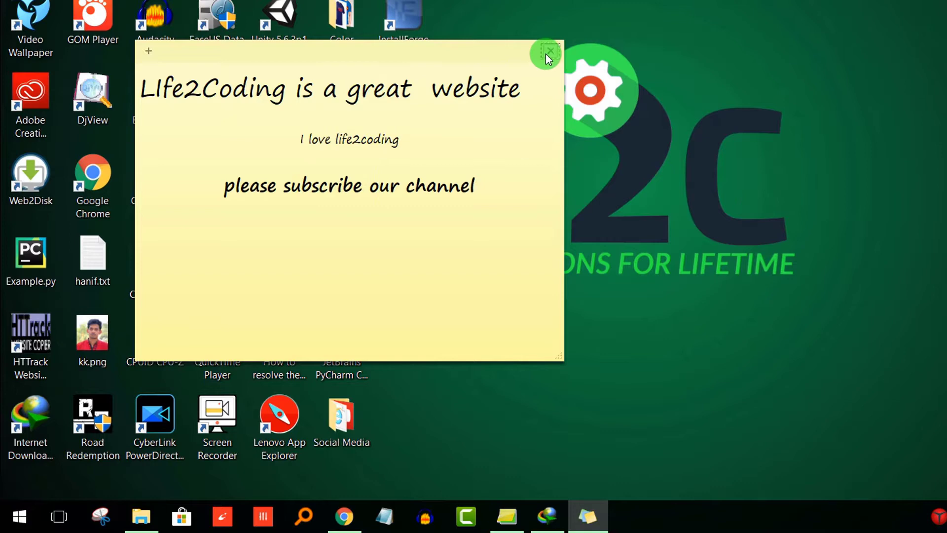
Delete the formatted note and relaunch Sticky Notes Classic via a Start search for 'clas'
{"action": "left_click", "coordinate": [547, 52]}
{"action": "left_click", "coordinate": [416, 224]}
{"action": "left_click", "coordinate": [10, 521]}
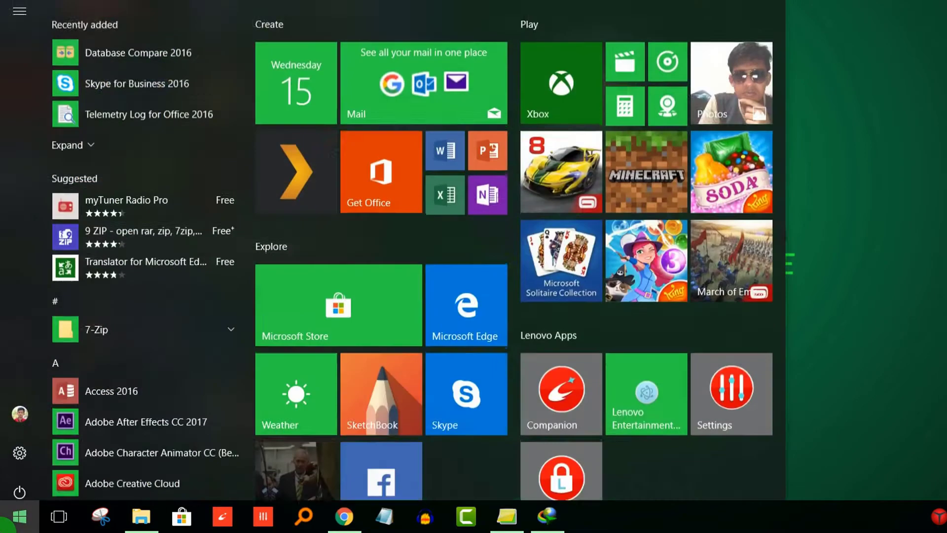
{"action": "type", "text": "clas"}
{"action": "key", "text": "Return"}
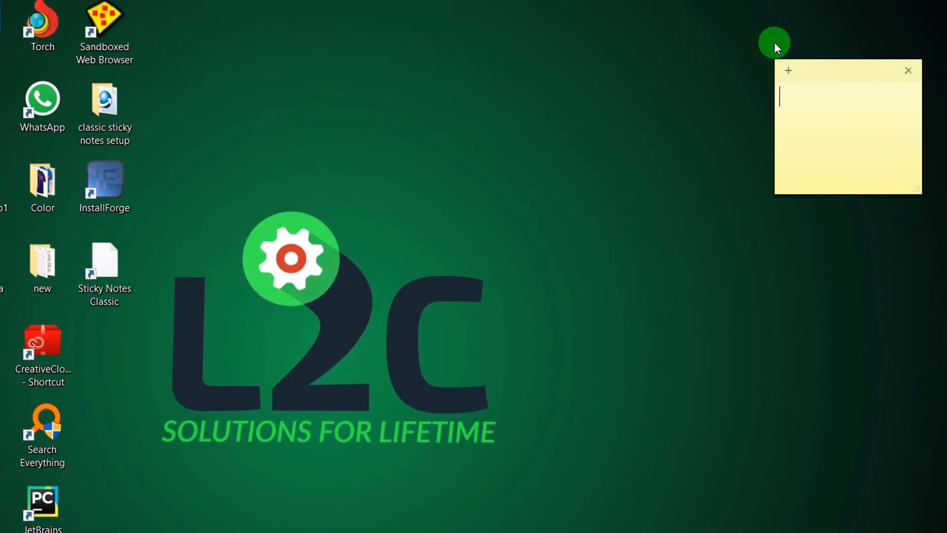
Add two new notes and spread the three notes across the desktop
{"action": "left_click", "coordinate": [788, 71]}
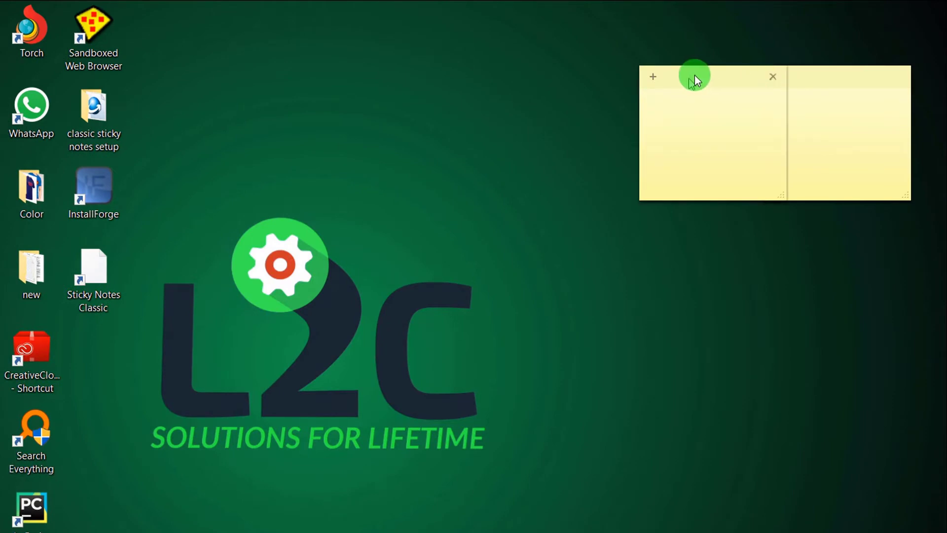
{"action": "left_click_drag", "start_coordinate": [694, 75], "coordinate": [253, 122]}
{"action": "left_click", "coordinate": [246, 113]}
{"action": "left_click_drag", "start_coordinate": [422, 109], "coordinate": [448, 197]}
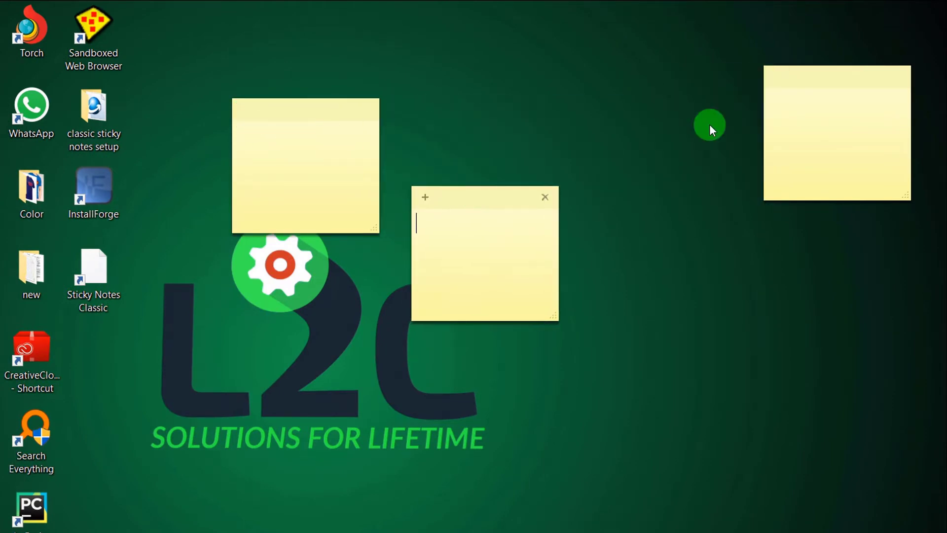
Colour the right note purple, the middle note white and the left note pink
{"action": "right_click", "coordinate": [805, 123]}
{"action": "left_click", "coordinate": [869, 269]}
{"action": "right_click", "coordinate": [481, 253]}
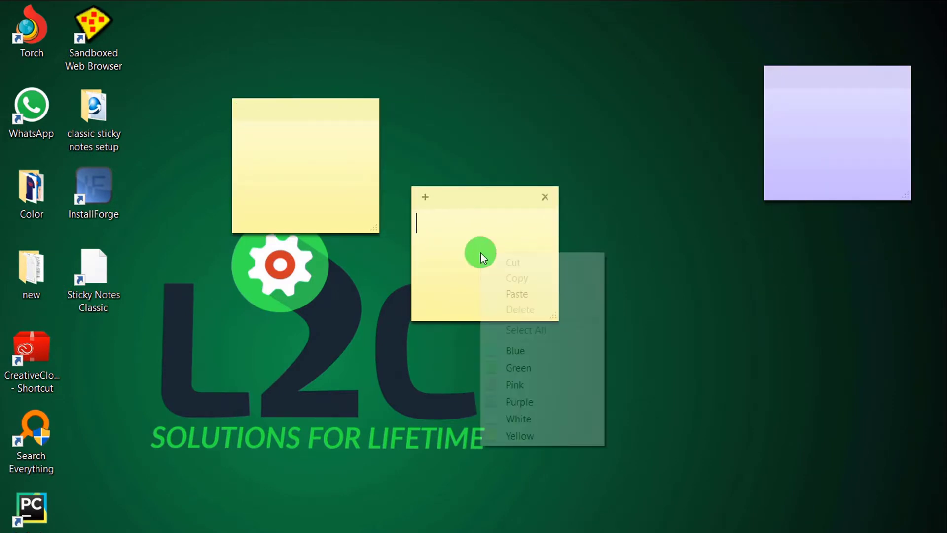
{"action": "left_click", "coordinate": [522, 419]}
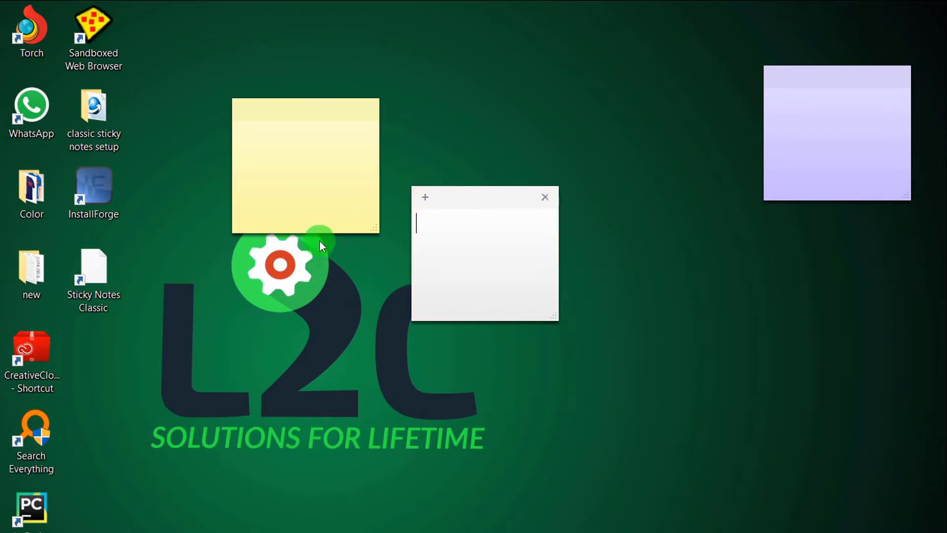
{"action": "right_click", "coordinate": [275, 200]}
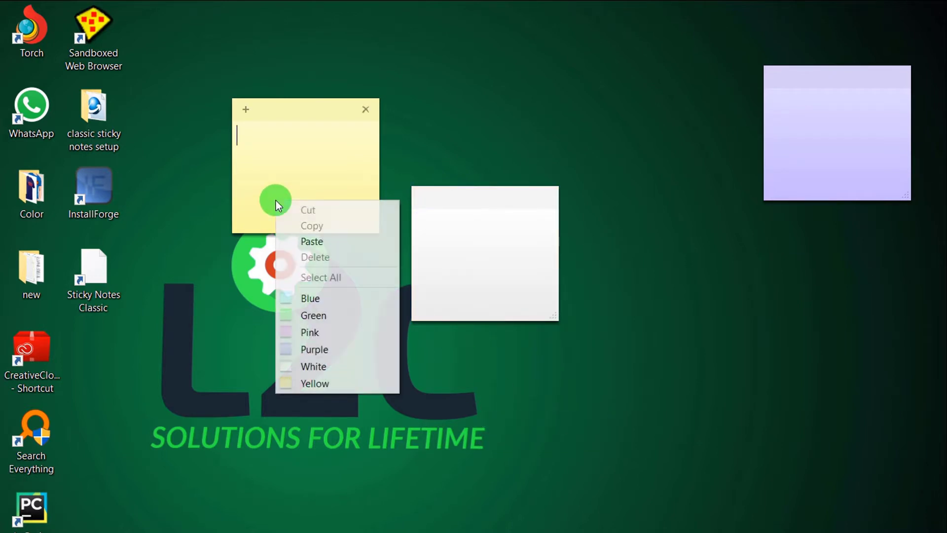
{"action": "left_click", "coordinate": [309, 332]}
Type placeholder text such as 'sdfsdf' into the pink, white and purple notes
{"action": "type", "text": "fsdf"}
{"action": "left_click", "coordinate": [530, 261]}
{"action": "type", "text": "sdf"}
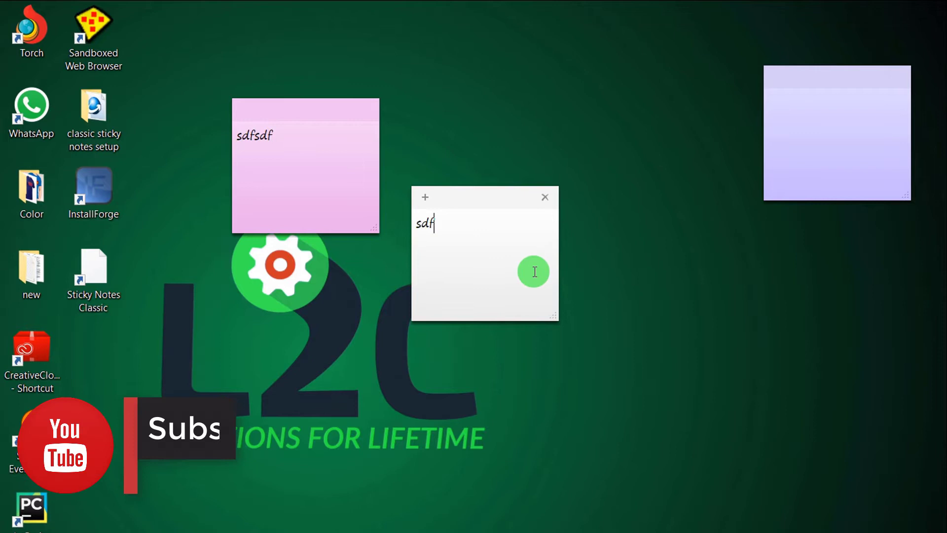
{"action": "type", "text": "sdf"}
{"action": "left_click", "coordinate": [823, 140]}
{"action": "type", "text": "sdfsdf"}
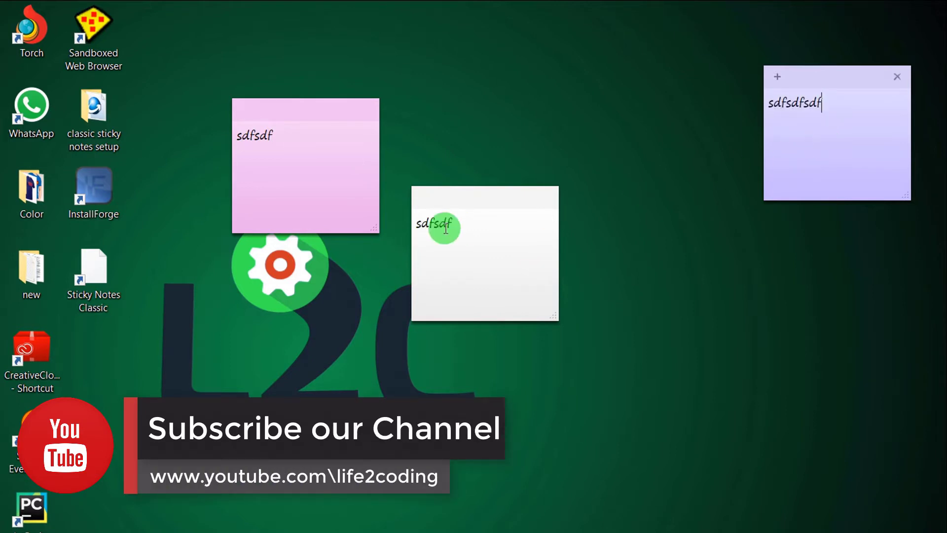